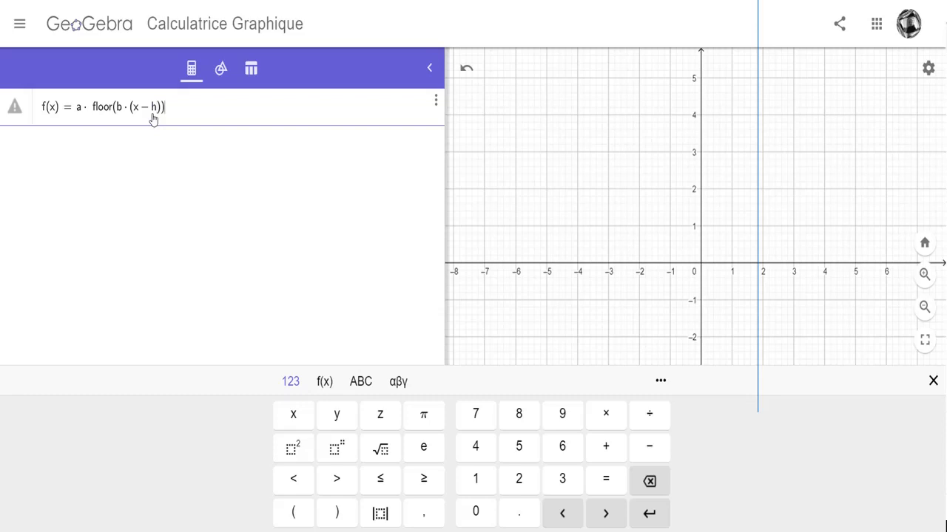
Complete the function as f(x) = a·floor(b·(x−h))+k and set slider a to −0.9.
text(+k)
key(Return)
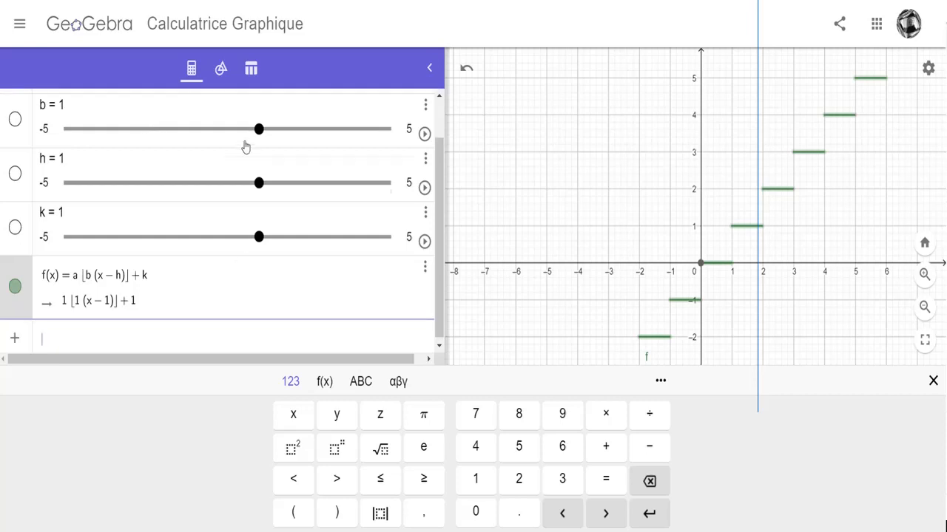
scroll(245, 145, up, 1)
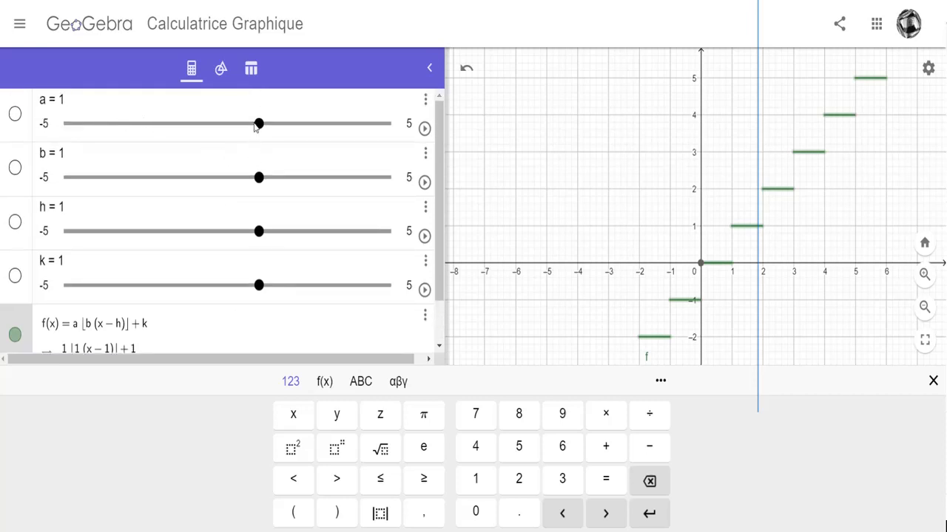
drag(254, 127, 198, 130)
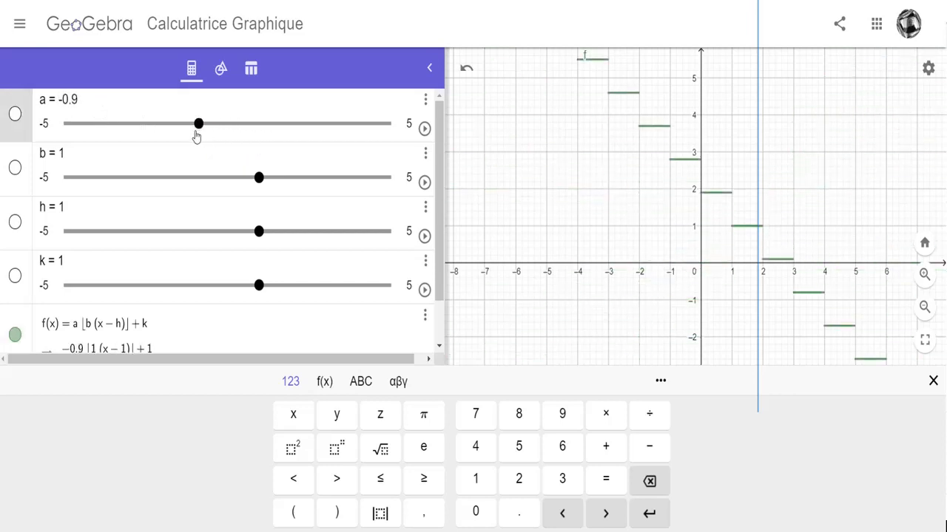
Start a four-argument Séquence (Expression, Variable, de, à) whose expression is a point with x-coordinate h + n/b.
scroll(441, 255, down, 2)
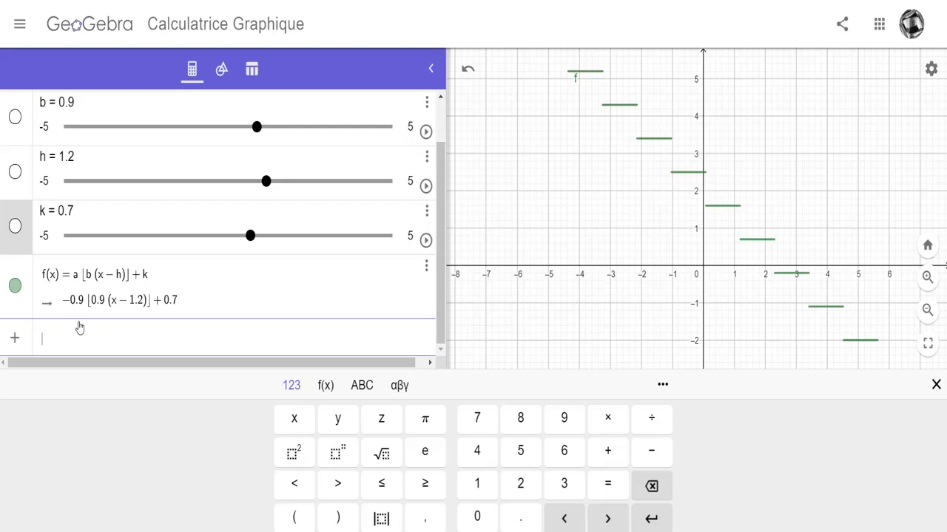
text(Séquence)
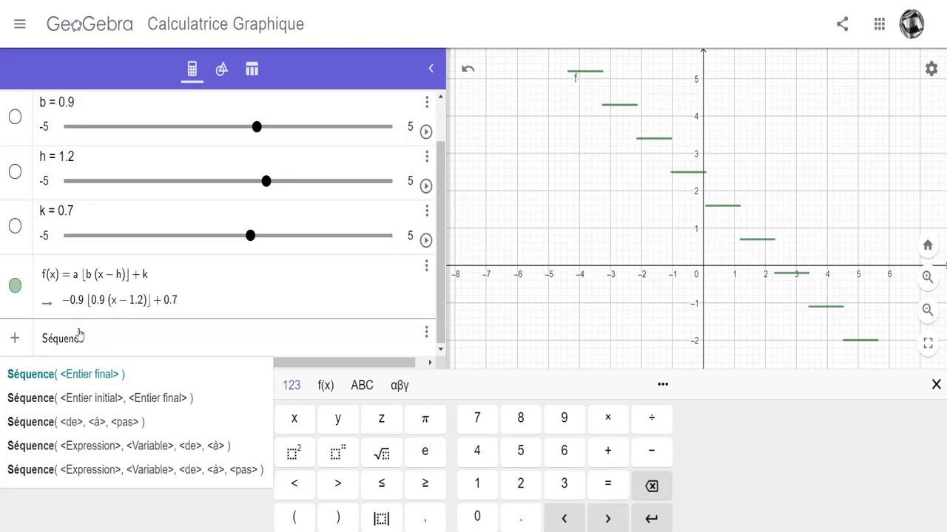
click(110, 447)
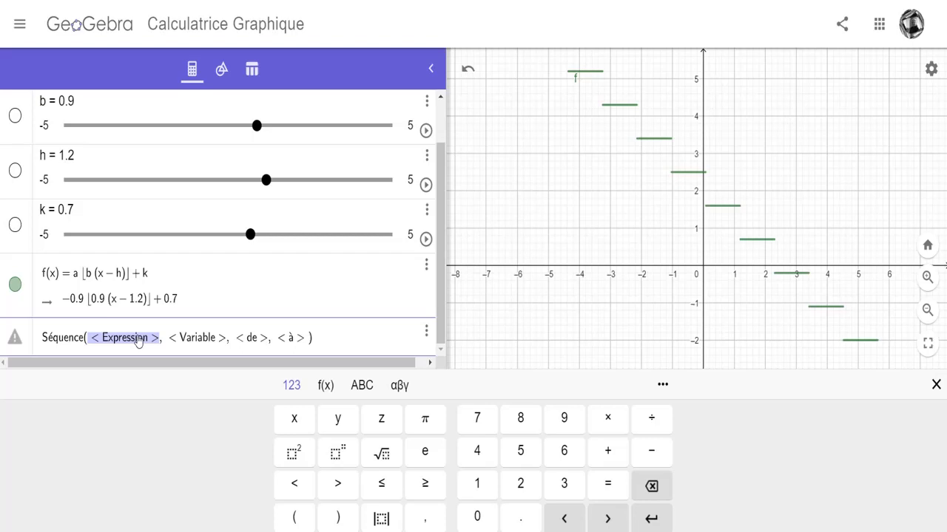
text(()
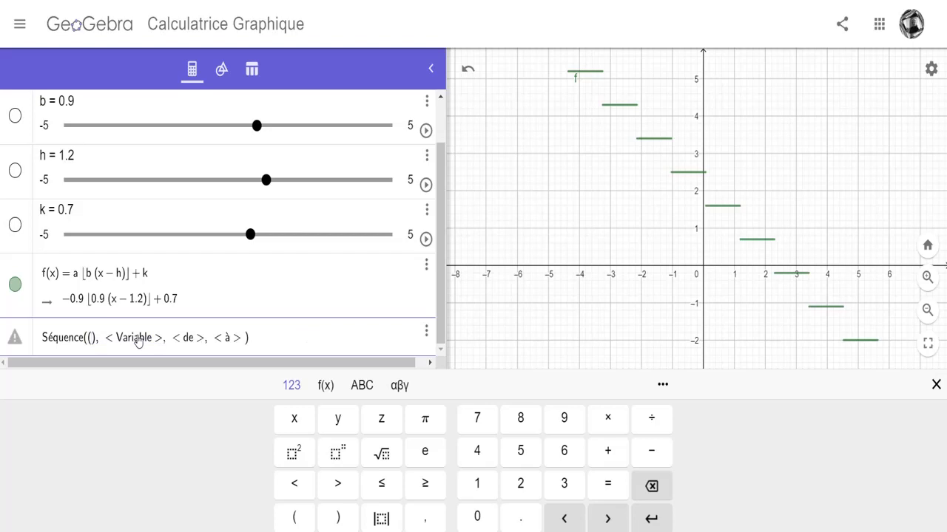
text(h )
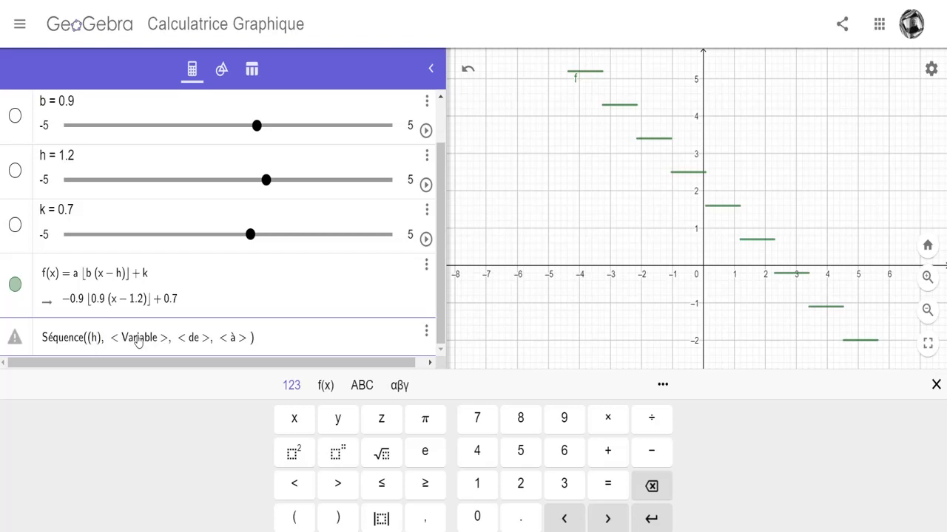
text(+ )
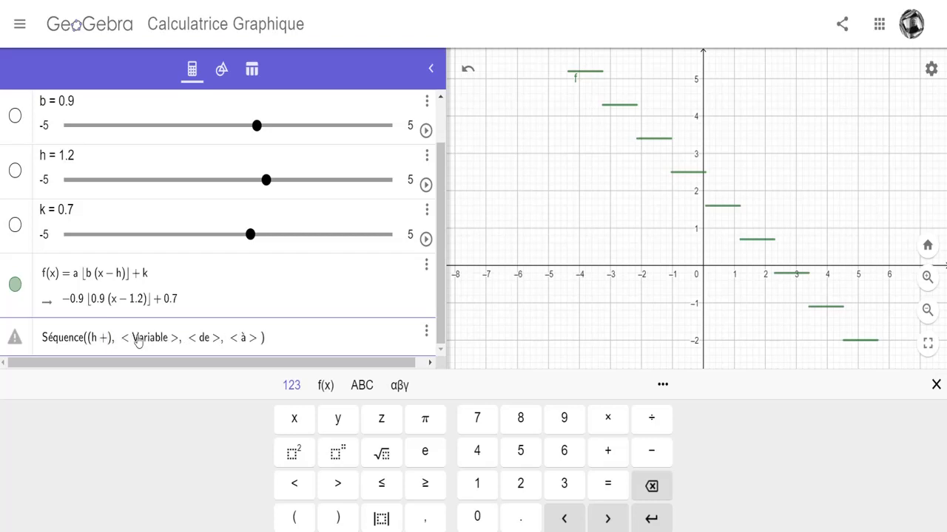
text(n)
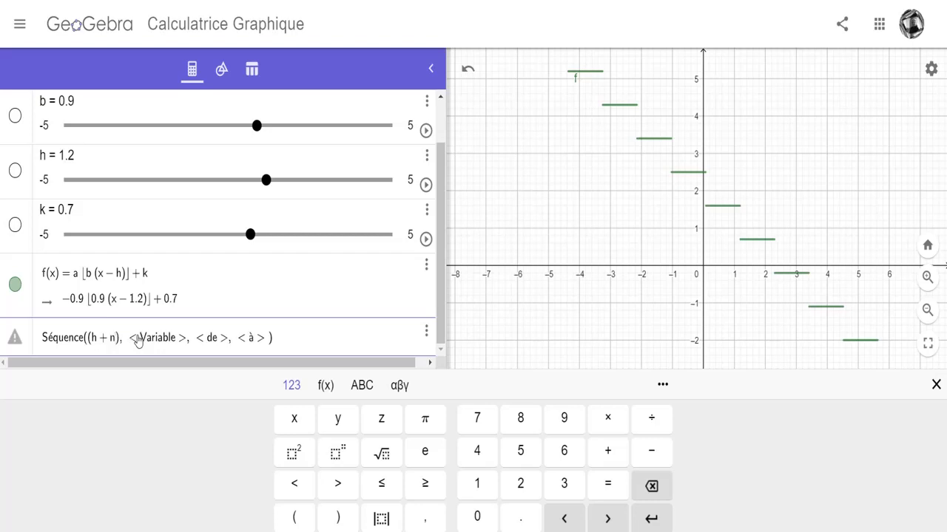
text(/)
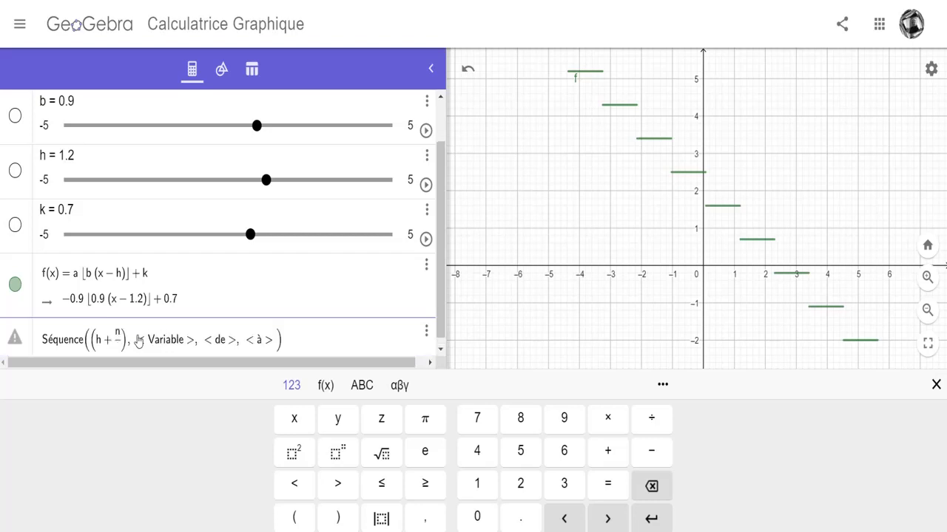
text(b)
key(Right)
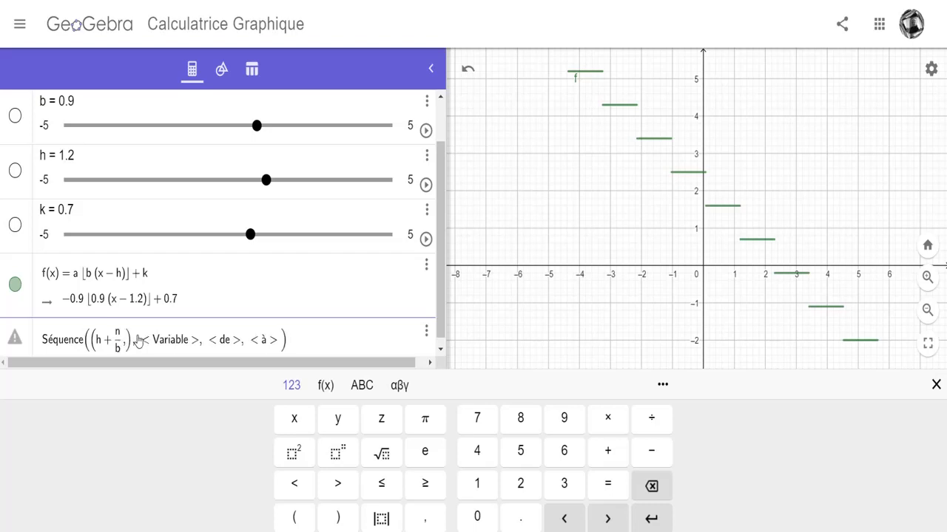
Enter k + n·a as the y-coordinate of the sequence's point.
text(,k)
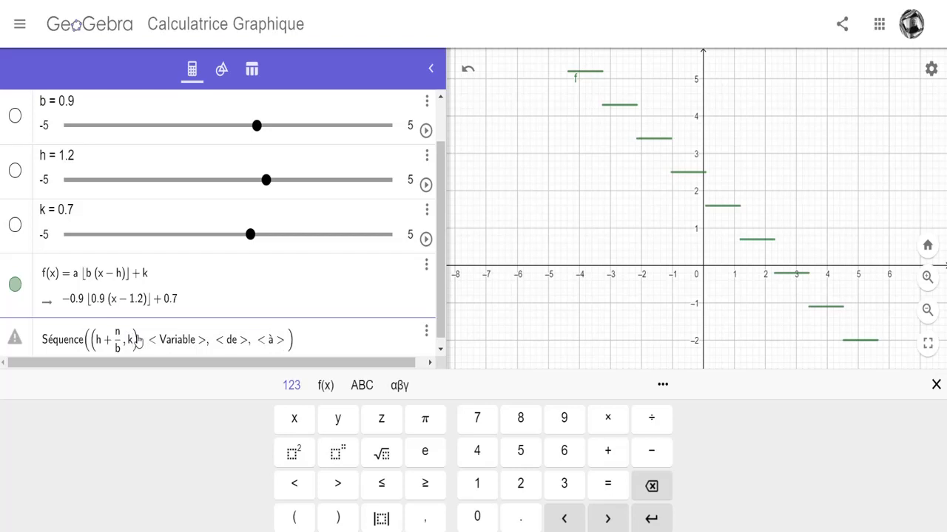
text(),)
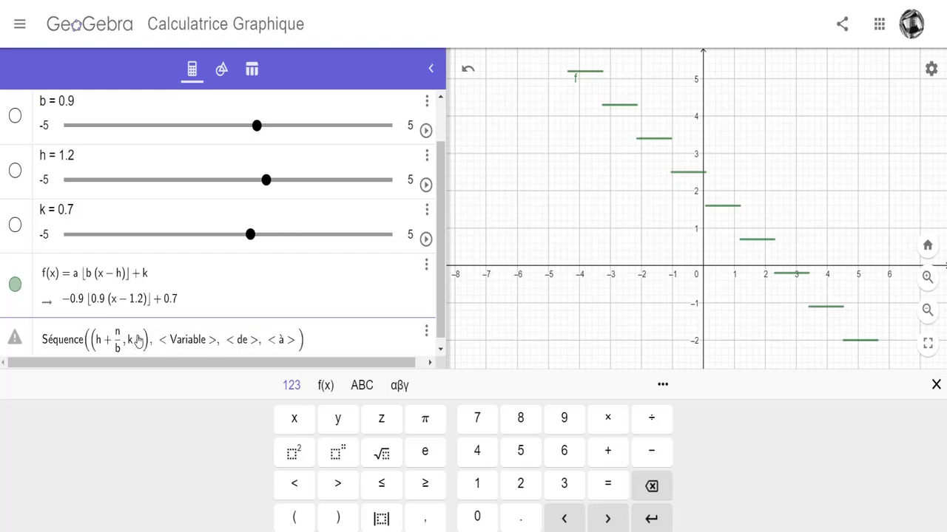
text(n)
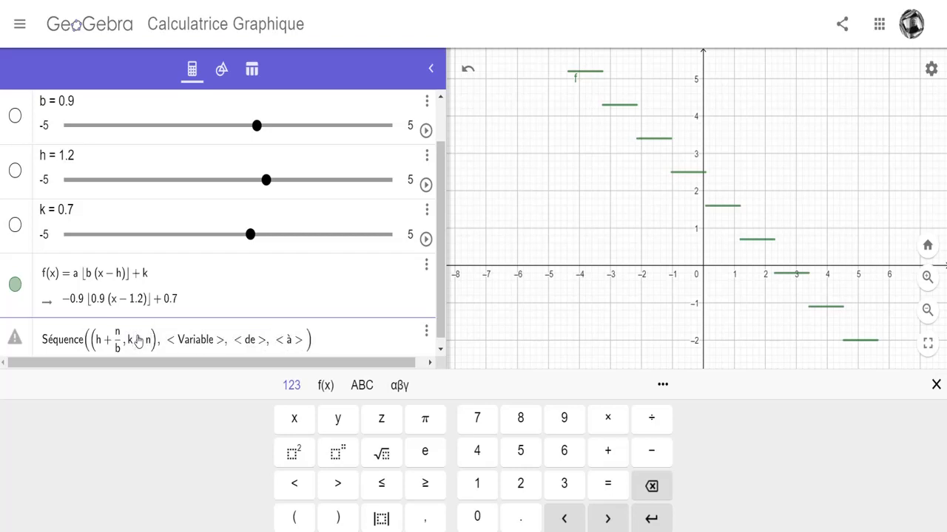
text(*)
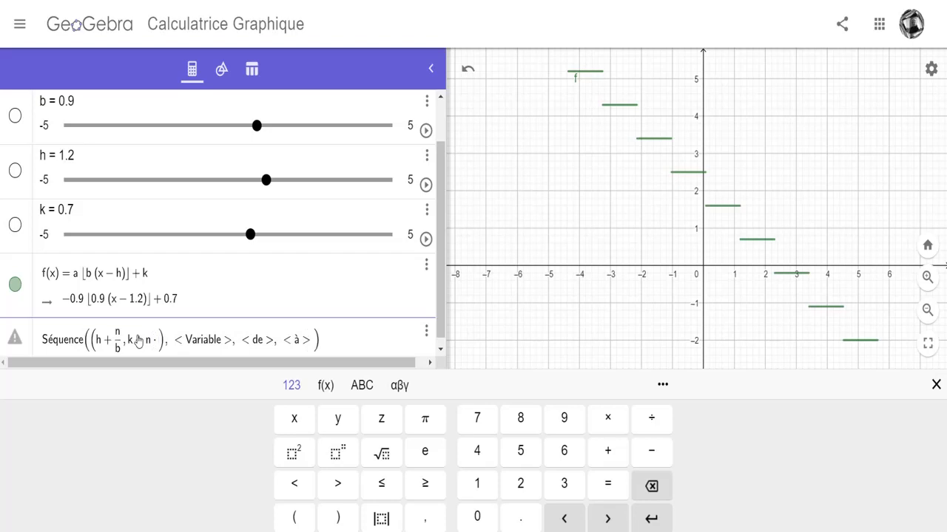
text(a)
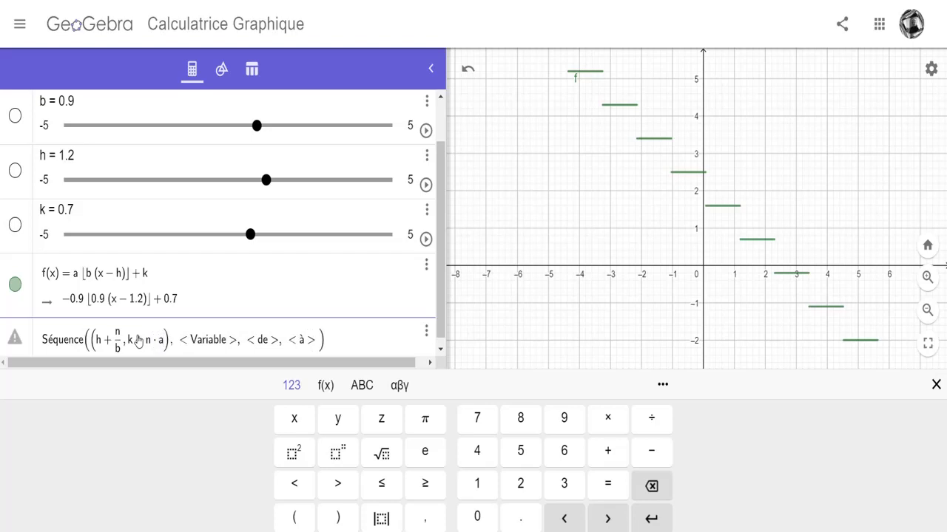
key(Right)
key(Right)
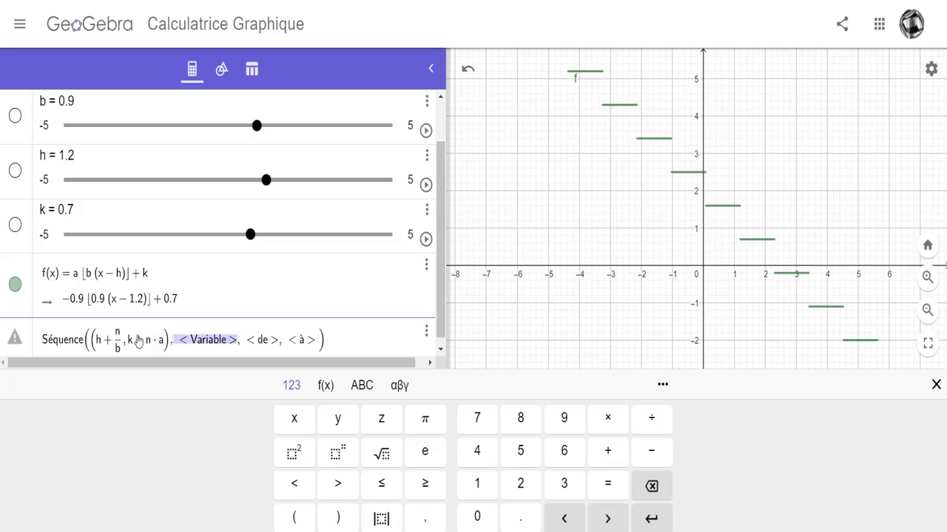
Use n as the sequence variable, running from −20 to 20, and create the list of points.
text(n)
key(Right)
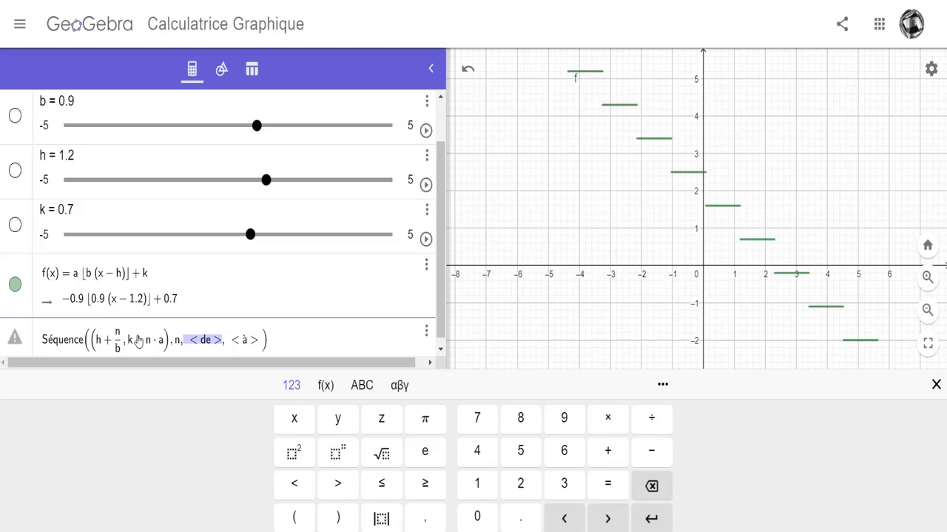
text(-20)
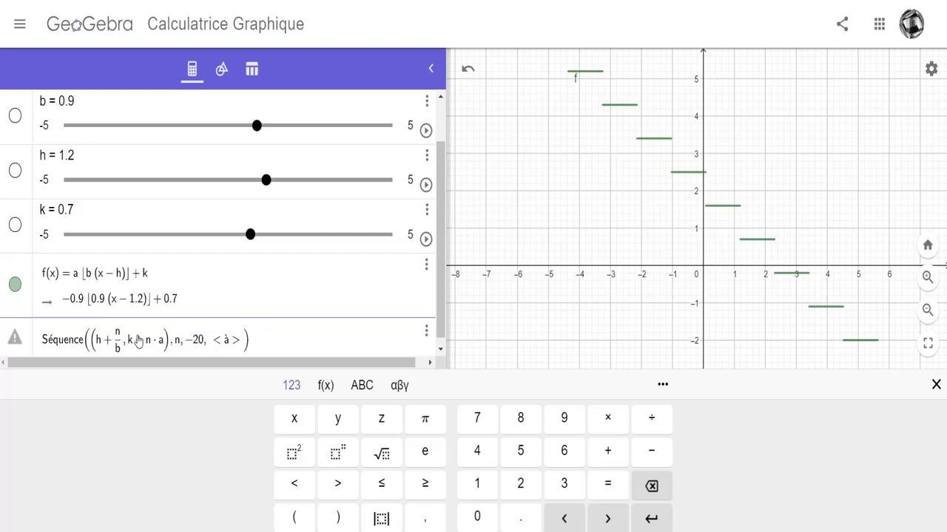
key(Right)
text(20)
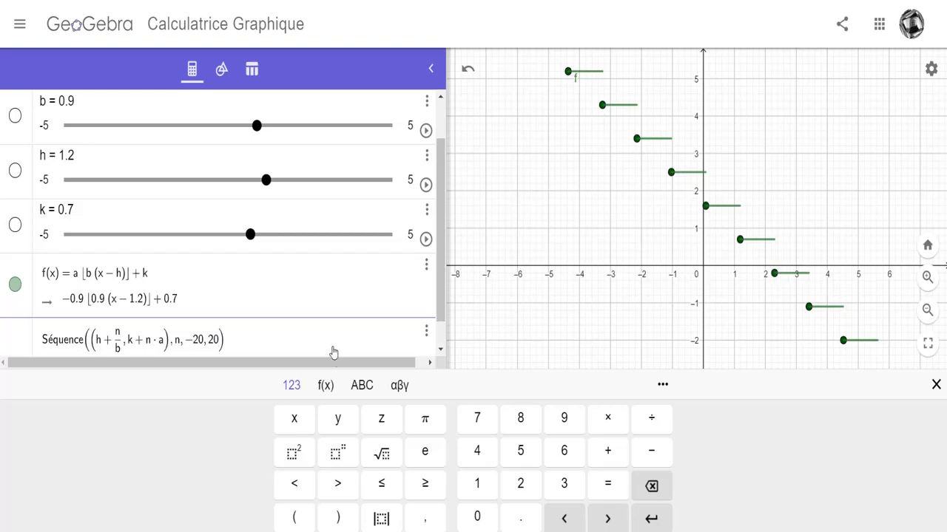
key(Return)
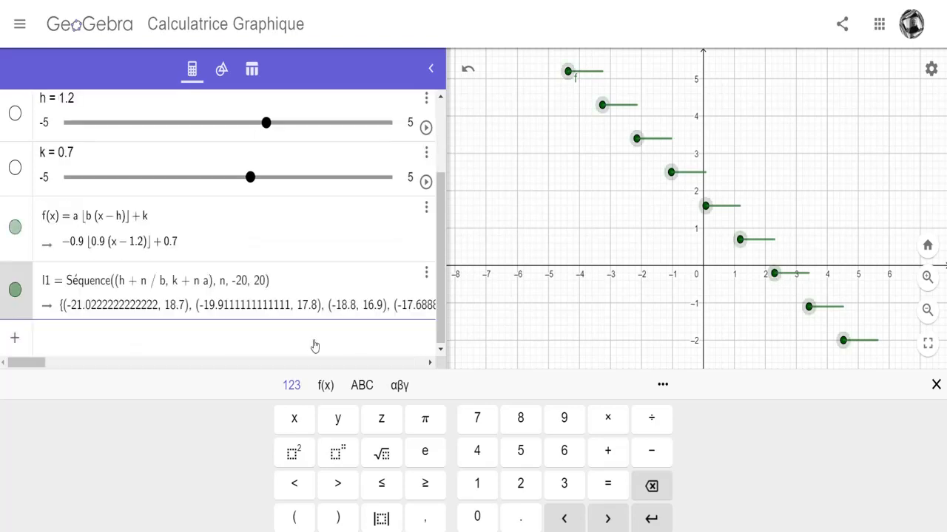
Start a second four-argument Séquence whose point expression has the x-coordinate h + (n + 0.999999)/b.
text(Séqu)
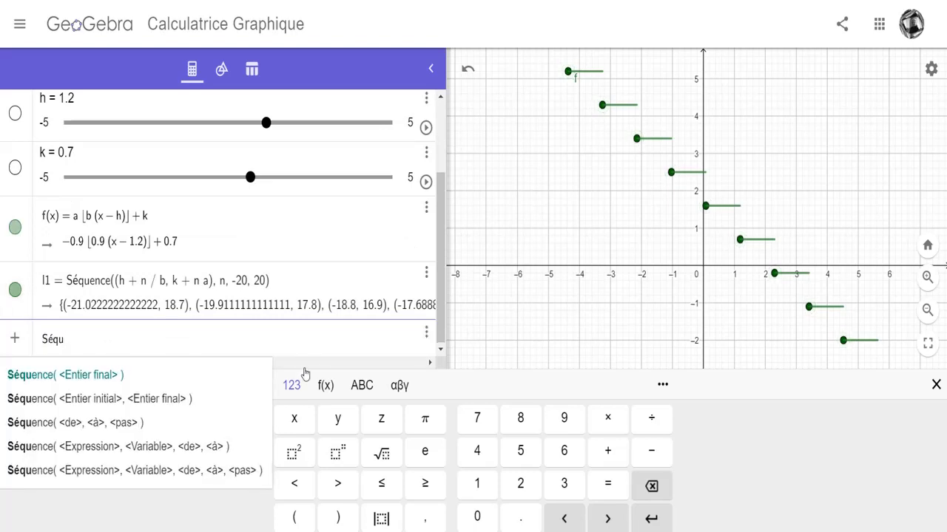
click(156, 446)
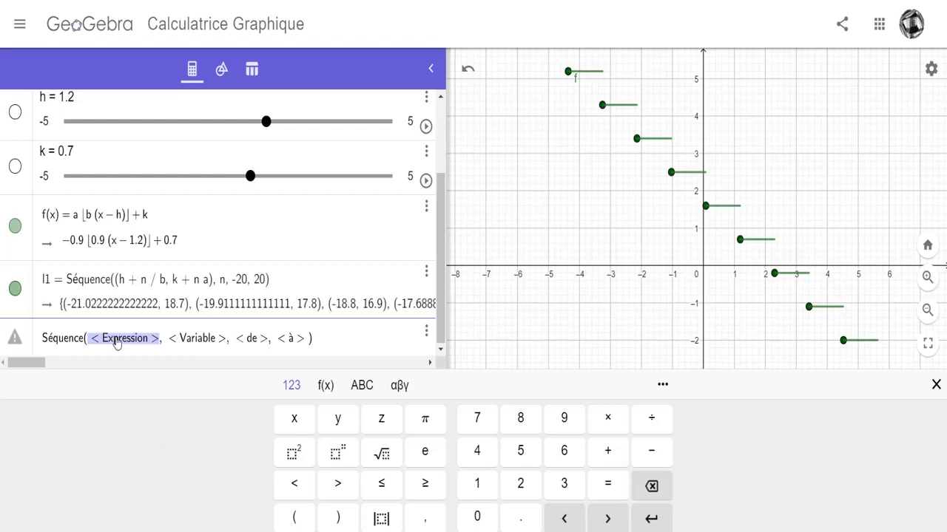
text(()
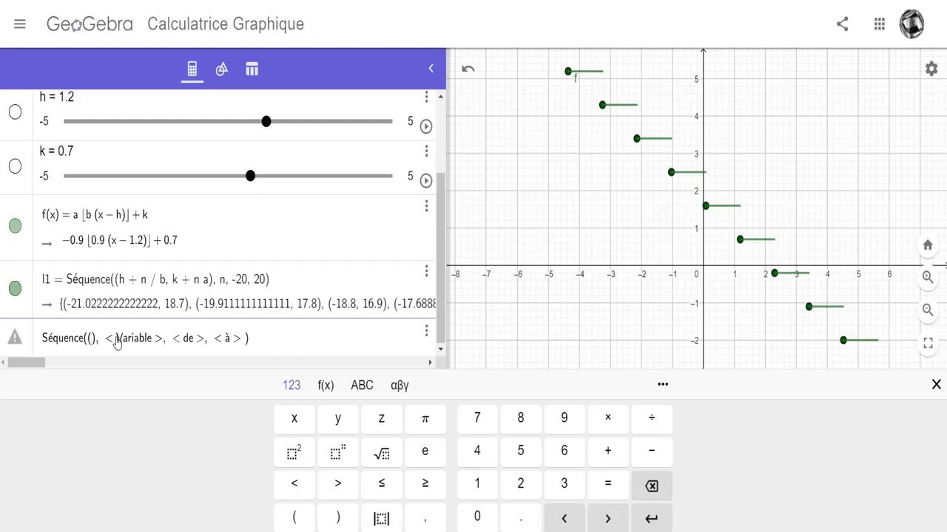
text(h )
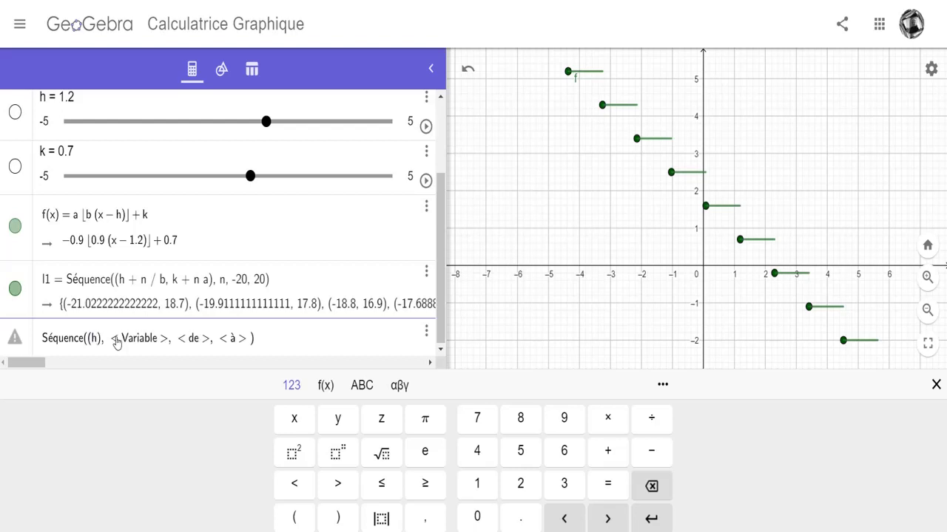
text(+ )
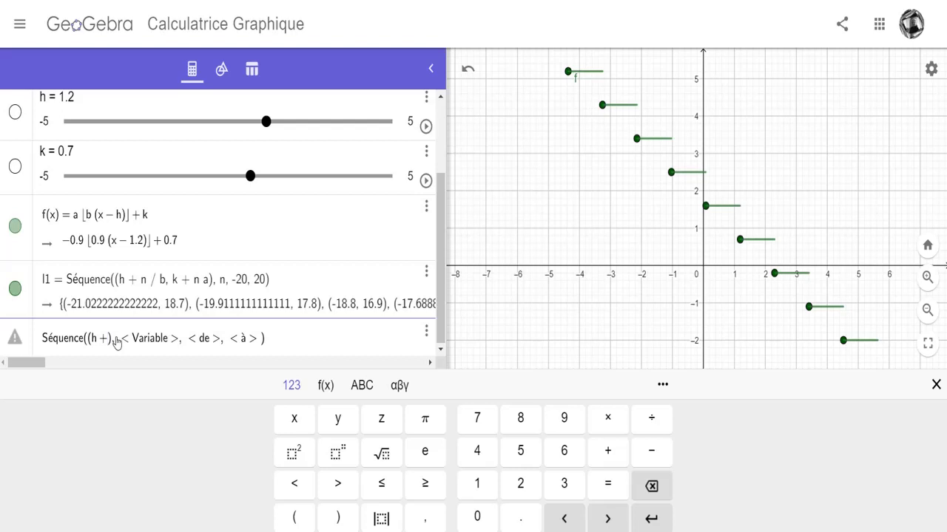
text((n )
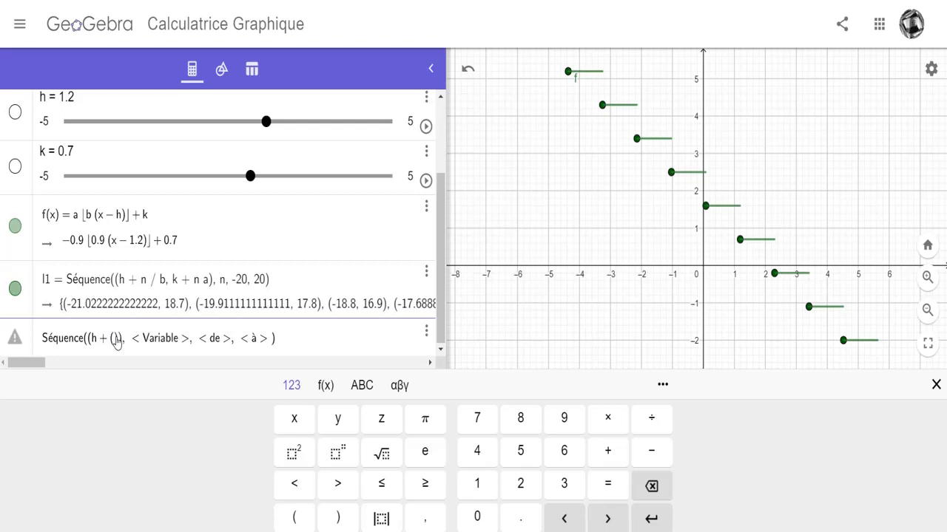
text(+ 0.)
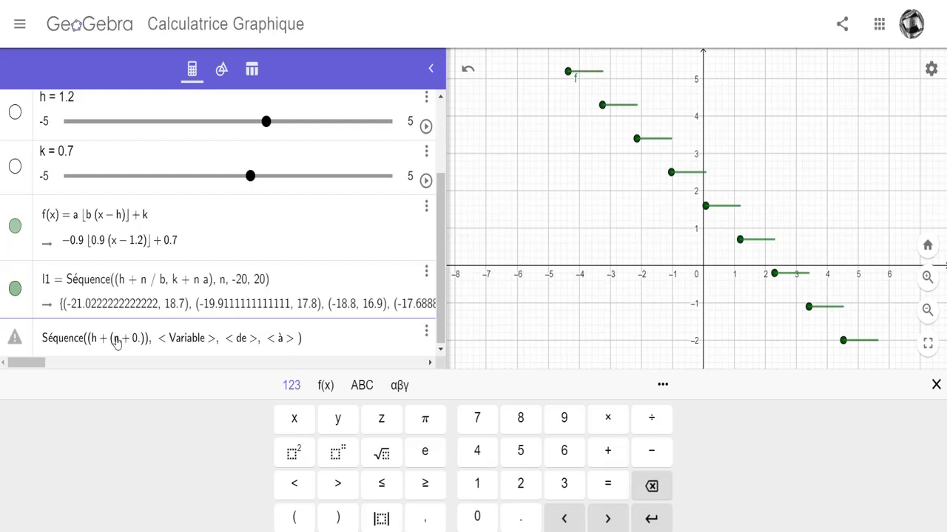
text(999999) )
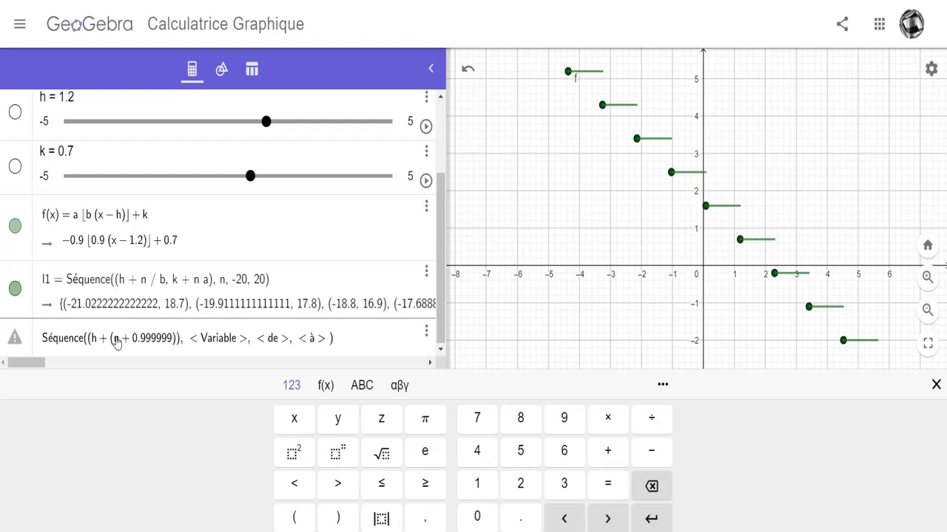
text(/ )
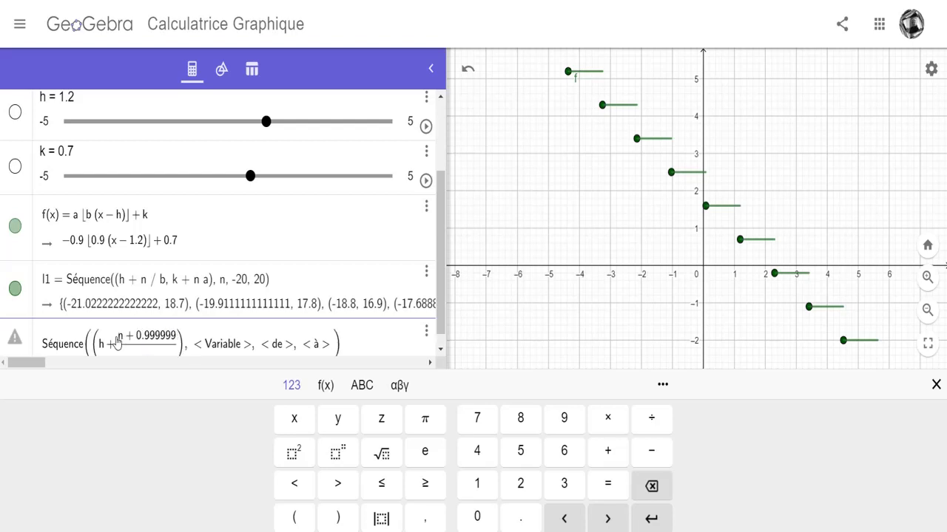
text(b)
key(Right)
Enter k + n·a as the y-coordinate of the second sequence's point.
text(,)
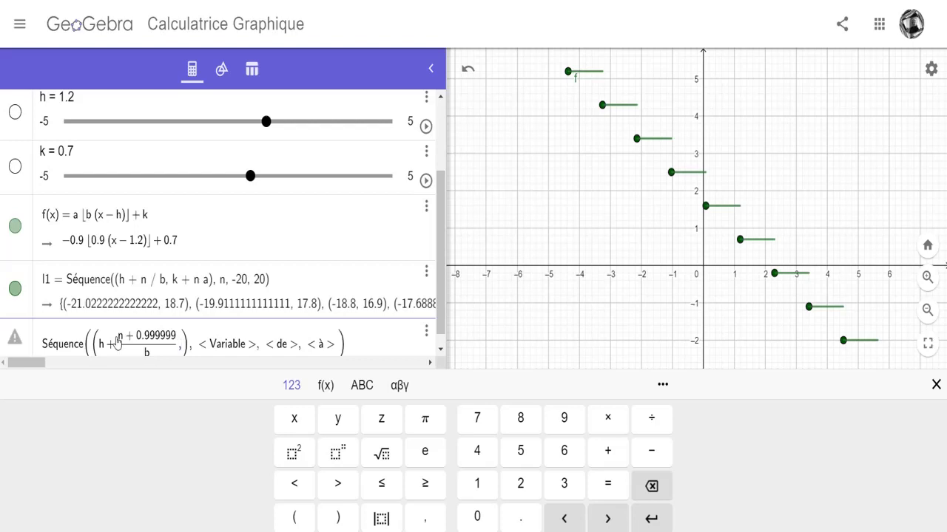
text(k+n)
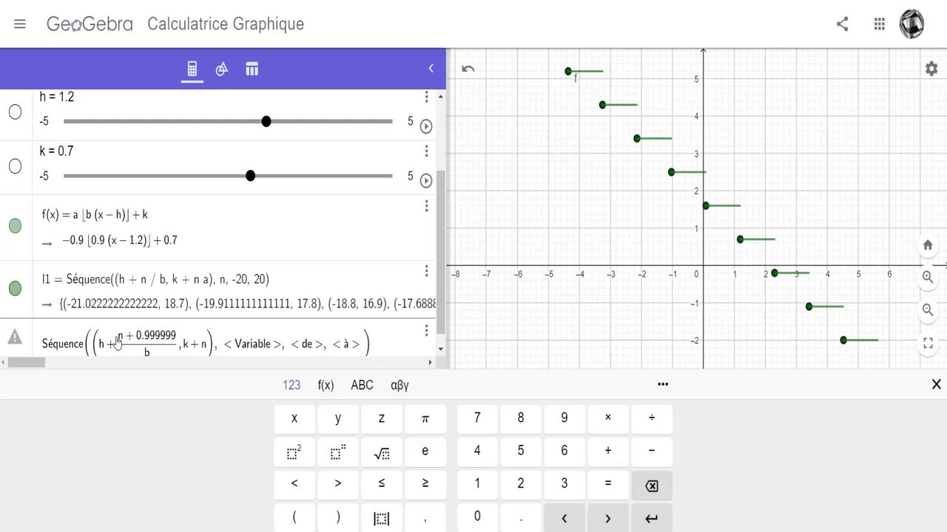
text(*)
text(a)
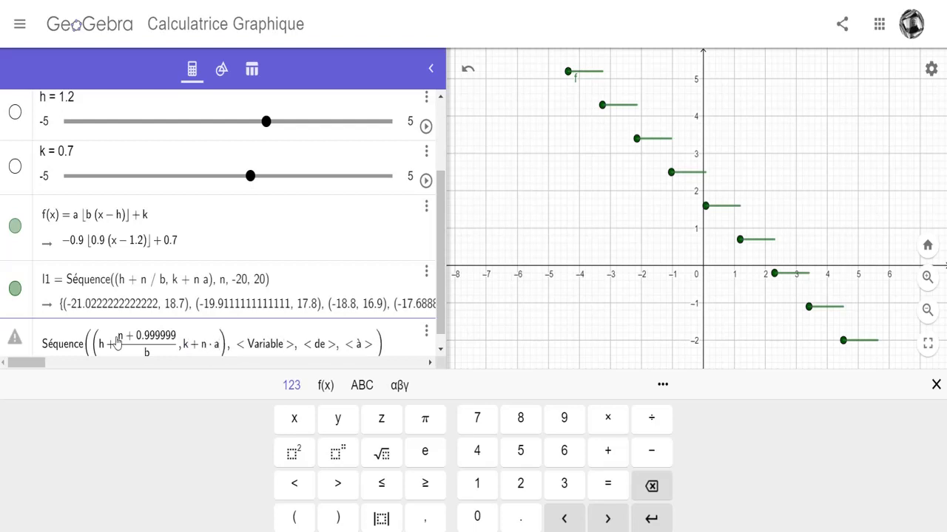
Complete the second sequence with n as its variable, running from −20 to 20.
key(Right)
text(n)
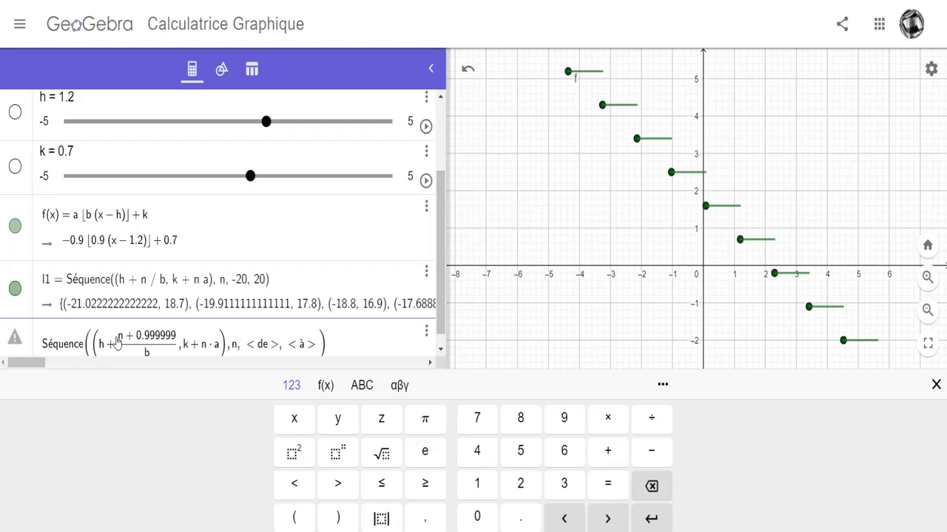
key(Right)
text(-20)
key(Right)
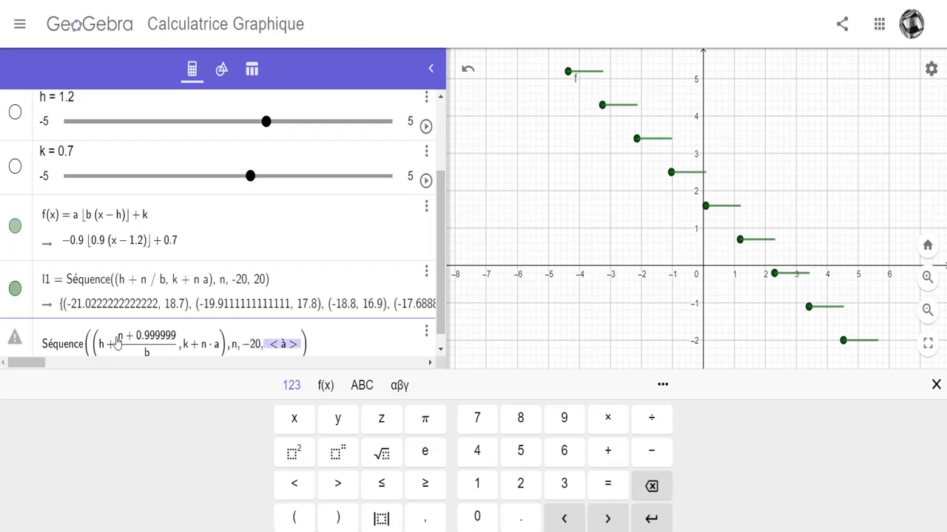
text(20)
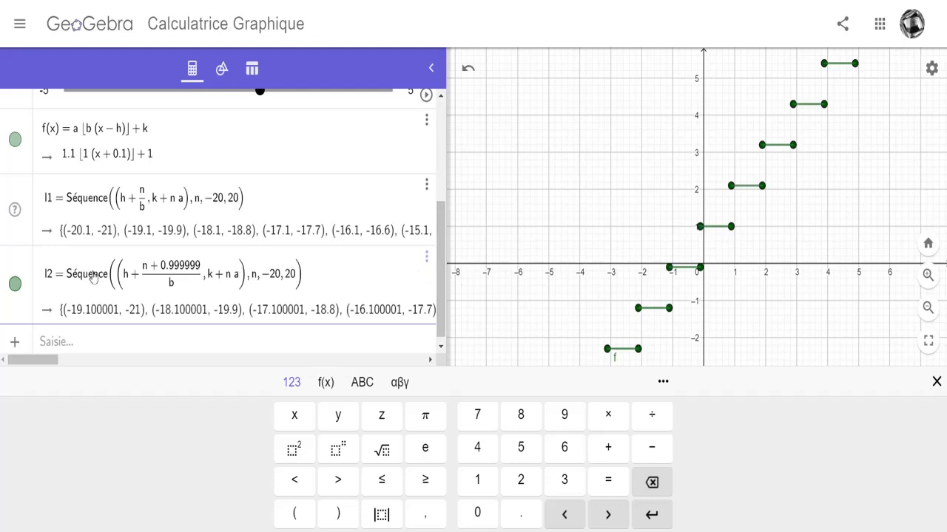
Change the point style of the second sequence (l2) to a hollow circle, close its properties and deselect the list.
click(427, 257)
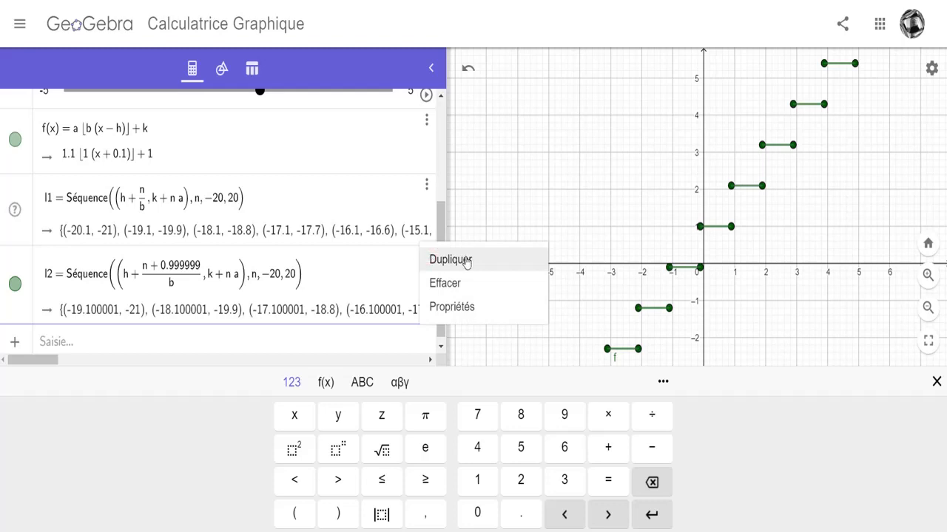
click(452, 307)
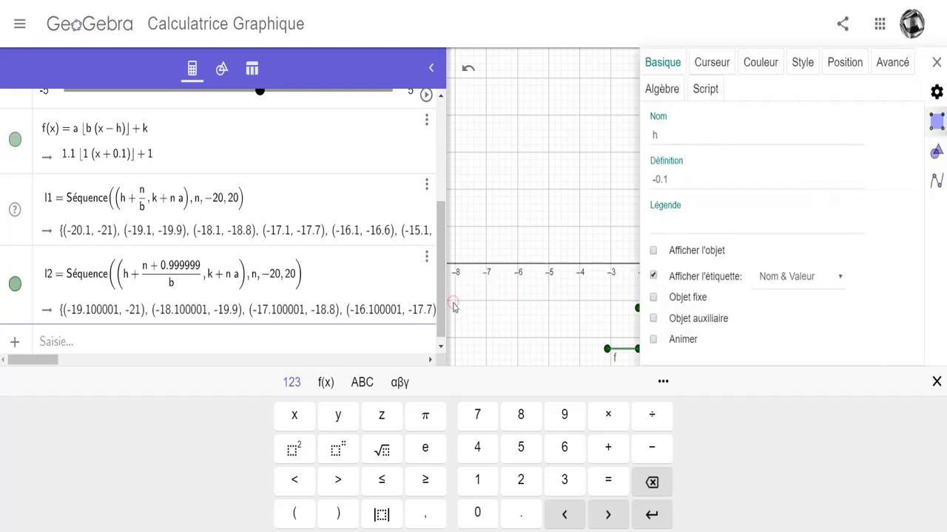
click(801, 63)
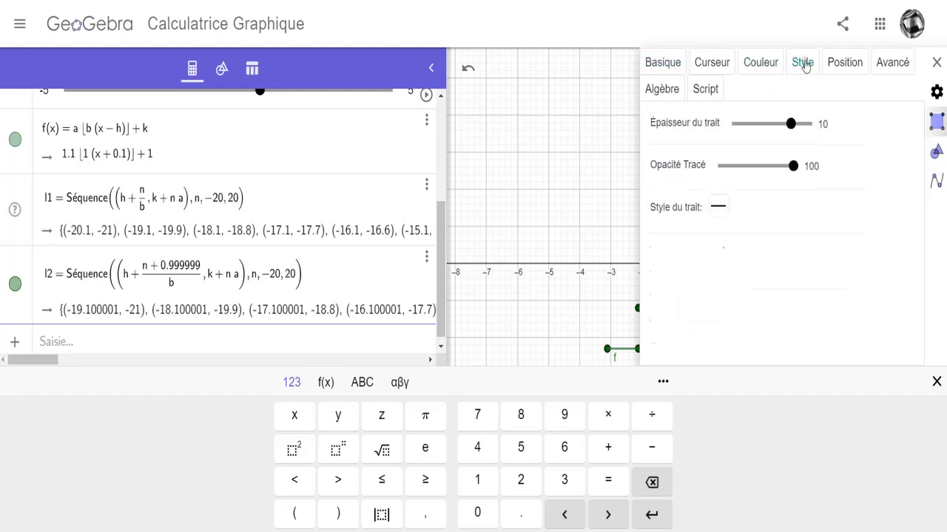
click(328, 323)
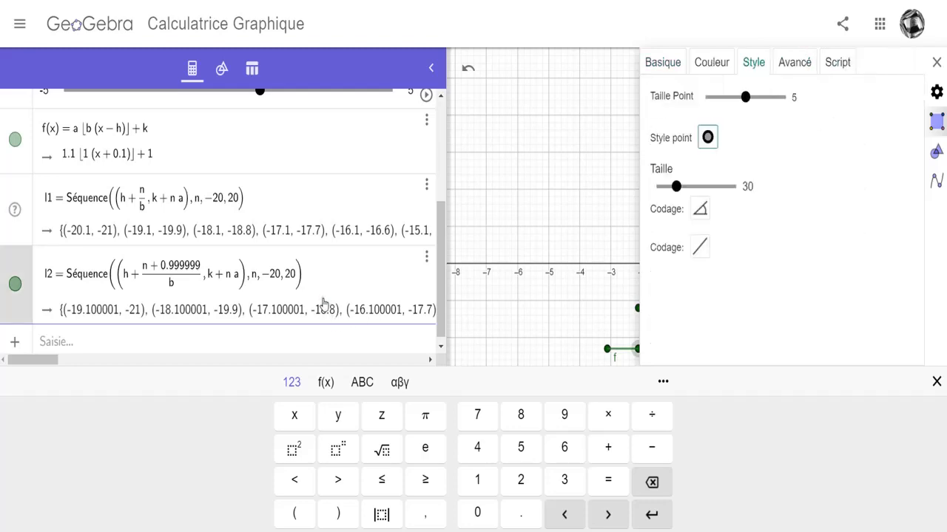
click(707, 142)
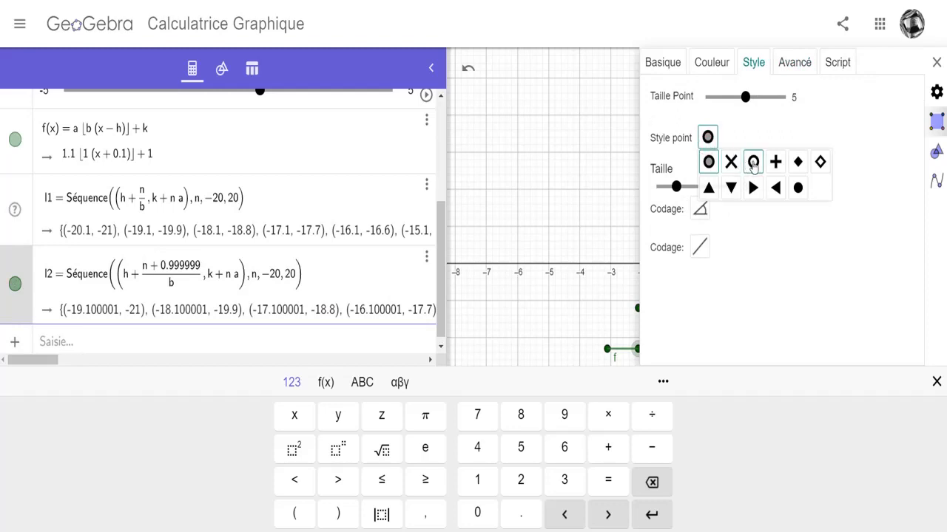
click(753, 163)
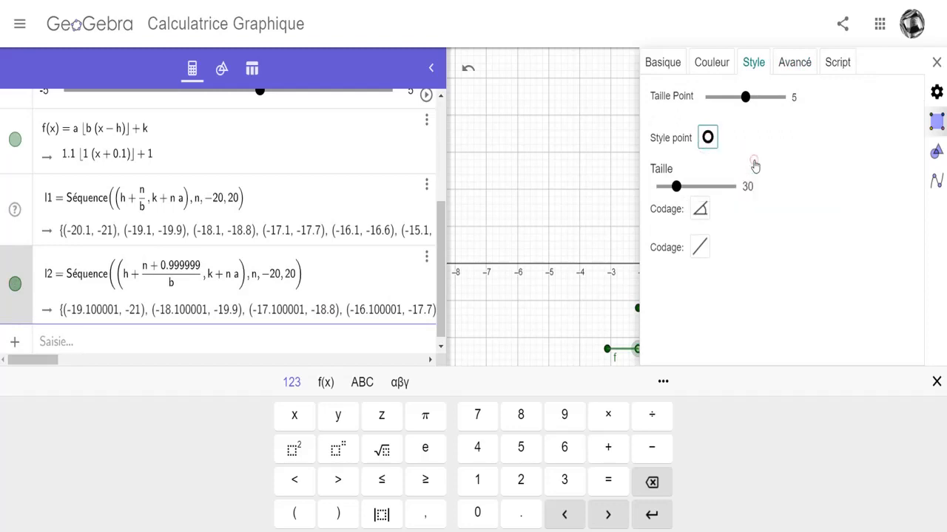
click(936, 63)
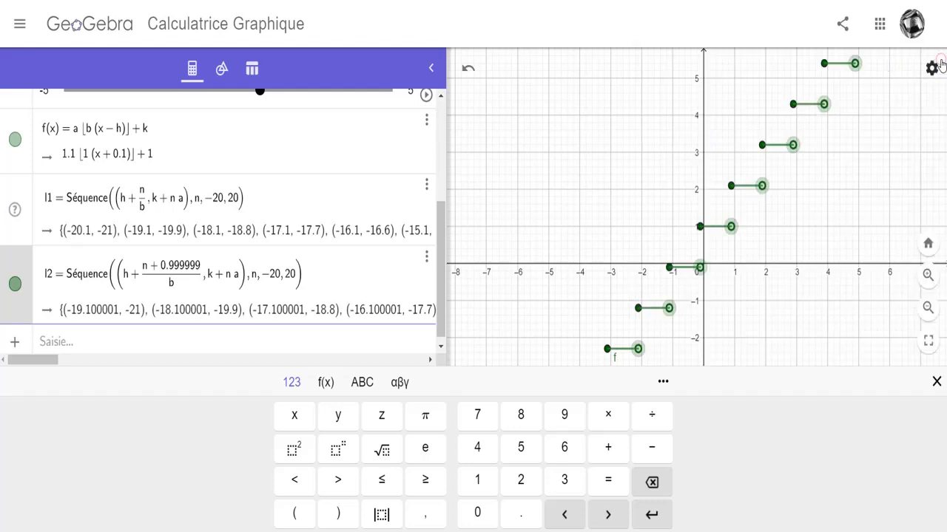
click(583, 150)
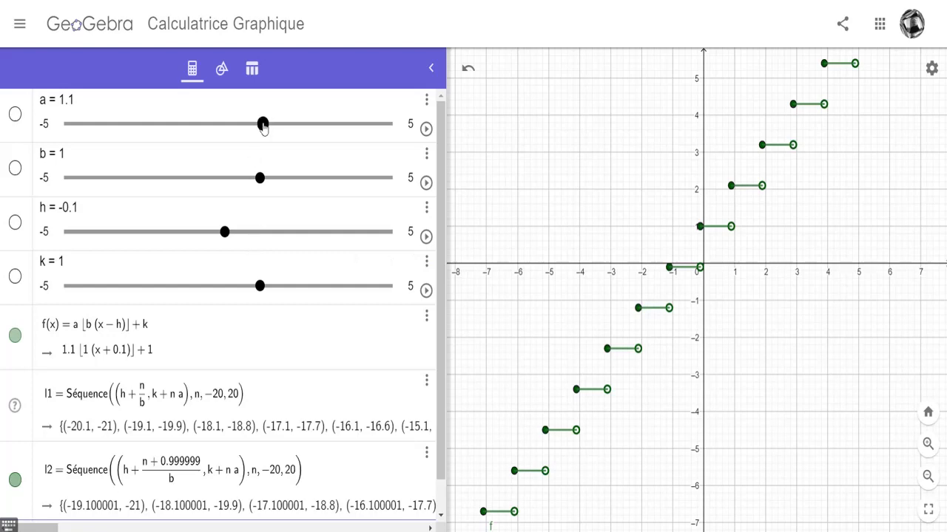
Set the sliders to a = −0.5 and b = −1 to test the endpoints with negative parameters.
drag(262, 125, 213, 140)
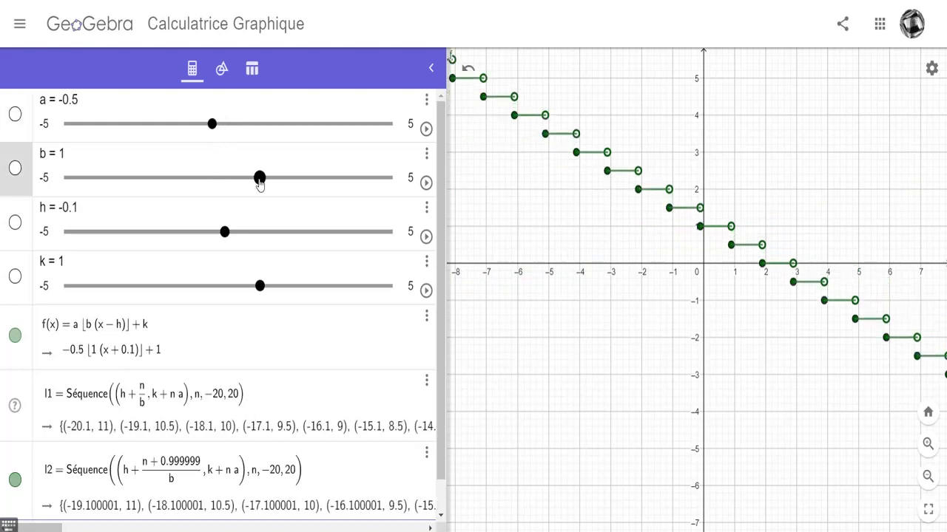
drag(259, 184, 197, 185)
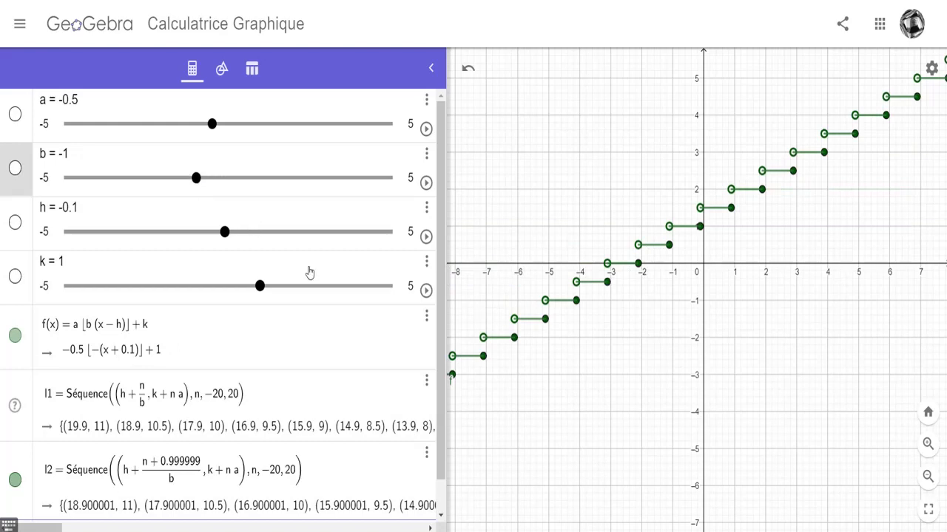
scroll(441, 292, down, 2)
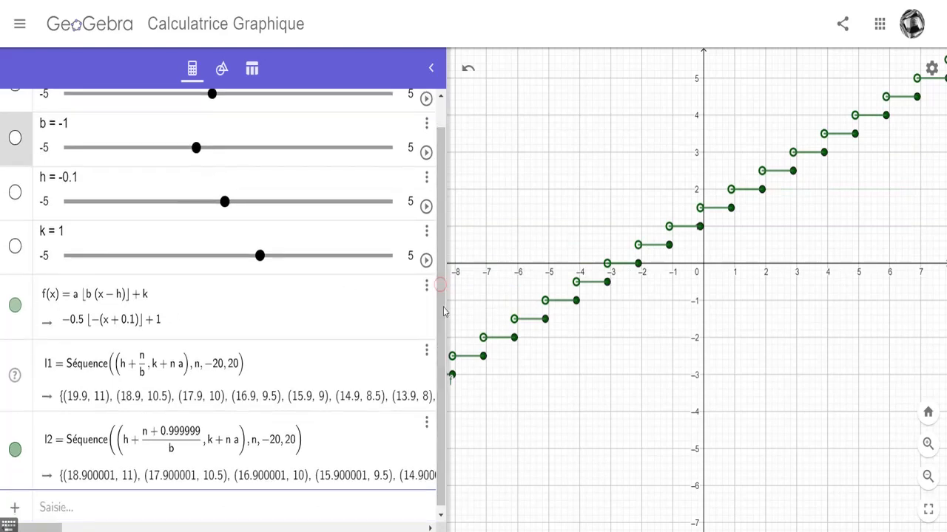